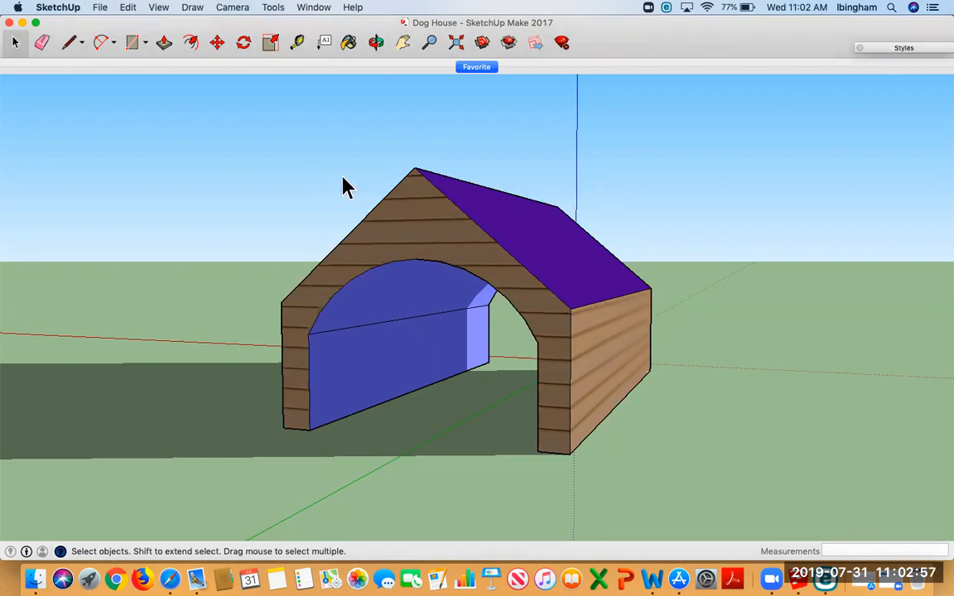
- Open the 3D Warehouse and search it for "dog"
{"action": "left_click", "coordinate": [314, 8]}
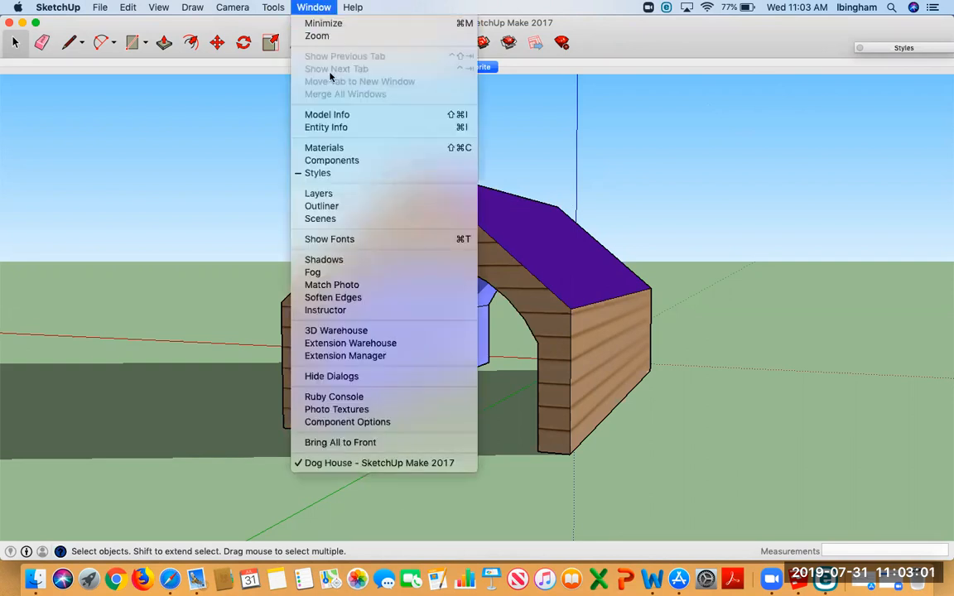
{"action": "left_click", "coordinate": [345, 331]}
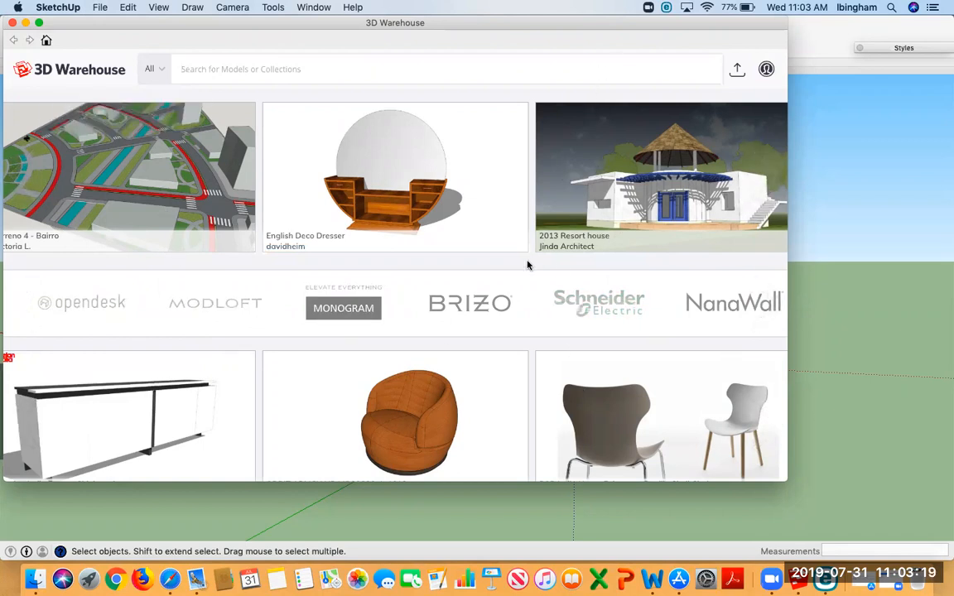
{"action": "scroll", "coordinate": [477, 335], "scroll_direction": "down", "scroll_amount": 5}
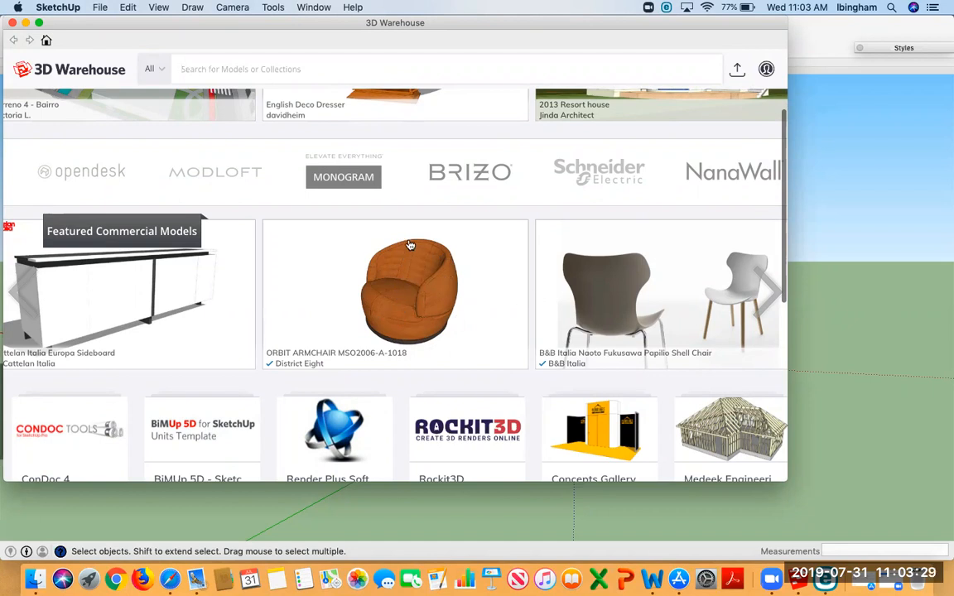
{"action": "scroll", "coordinate": [413, 246], "scroll_direction": "up", "scroll_amount": 5}
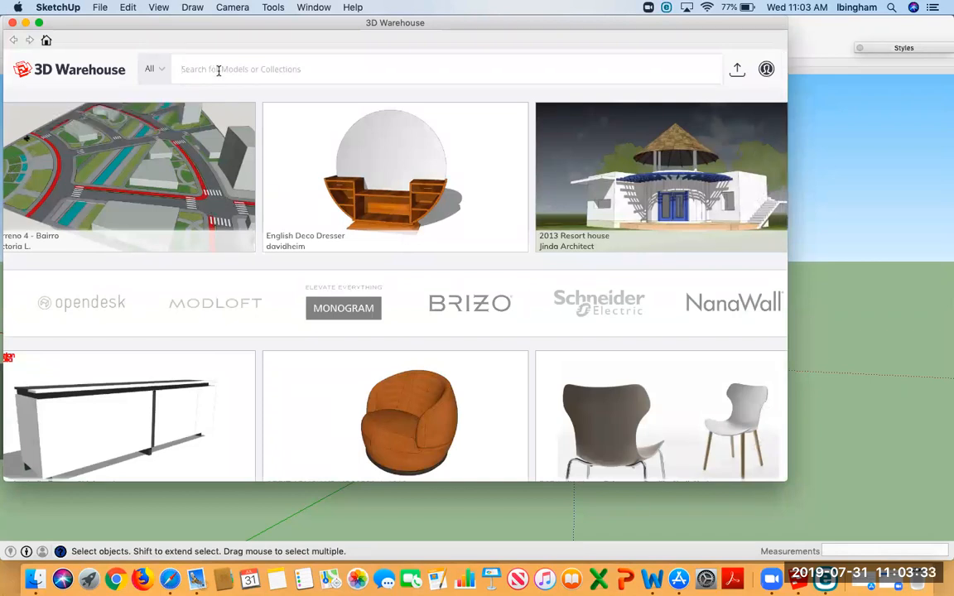
{"action": "type", "text": "dog"}
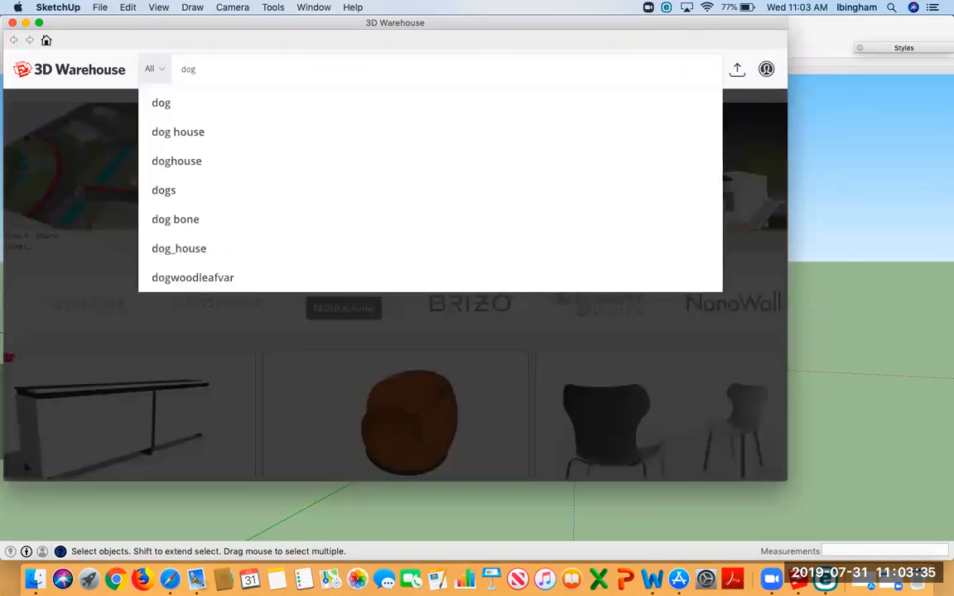
{"action": "key", "text": "Return"}
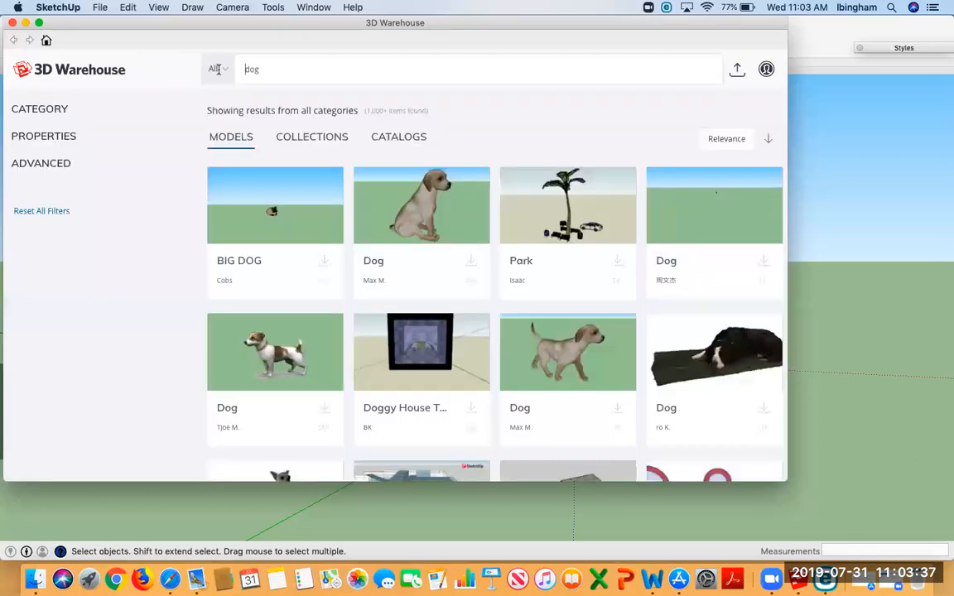
- Browse the dog search results and open the "Dog Pug" model's page
{"action": "scroll", "coordinate": [576, 342], "scroll_direction": "down", "scroll_amount": 6}
{"action": "scroll", "coordinate": [575, 342], "scroll_direction": "down", "scroll_amount": 8}
{"action": "scroll", "coordinate": [576, 341], "scroll_direction": "down", "scroll_amount": 2}
{"action": "scroll", "coordinate": [576, 342], "scroll_direction": "down", "scroll_amount": 2}
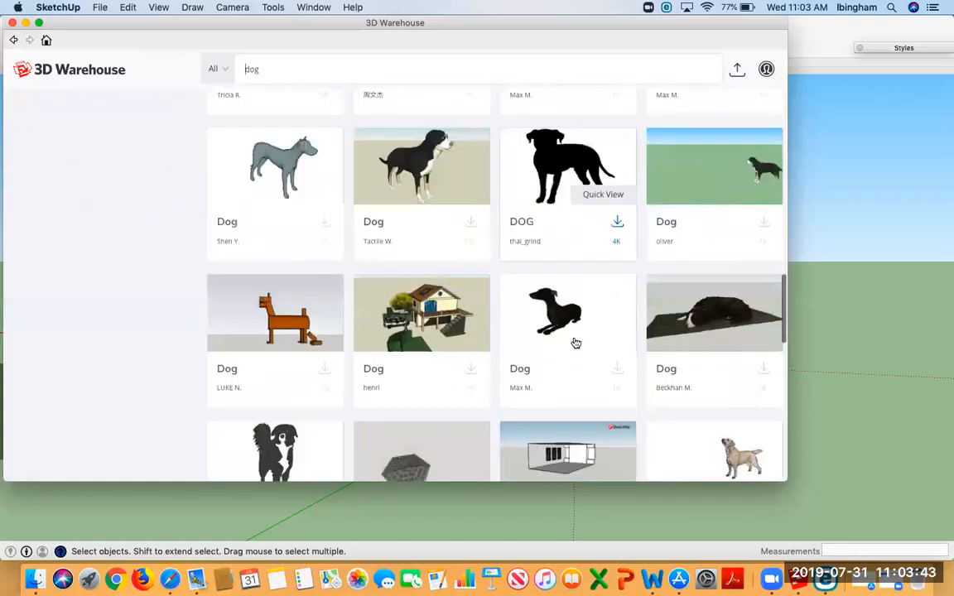
{"action": "scroll", "coordinate": [575, 342], "scroll_direction": "down", "scroll_amount": 4}
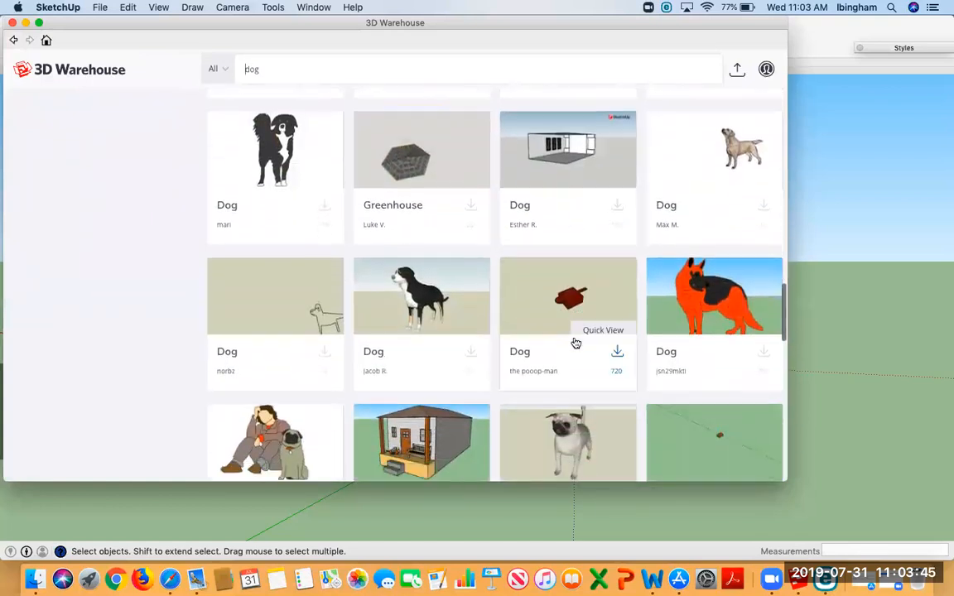
{"action": "scroll", "coordinate": [575, 342], "scroll_direction": "down", "scroll_amount": 2}
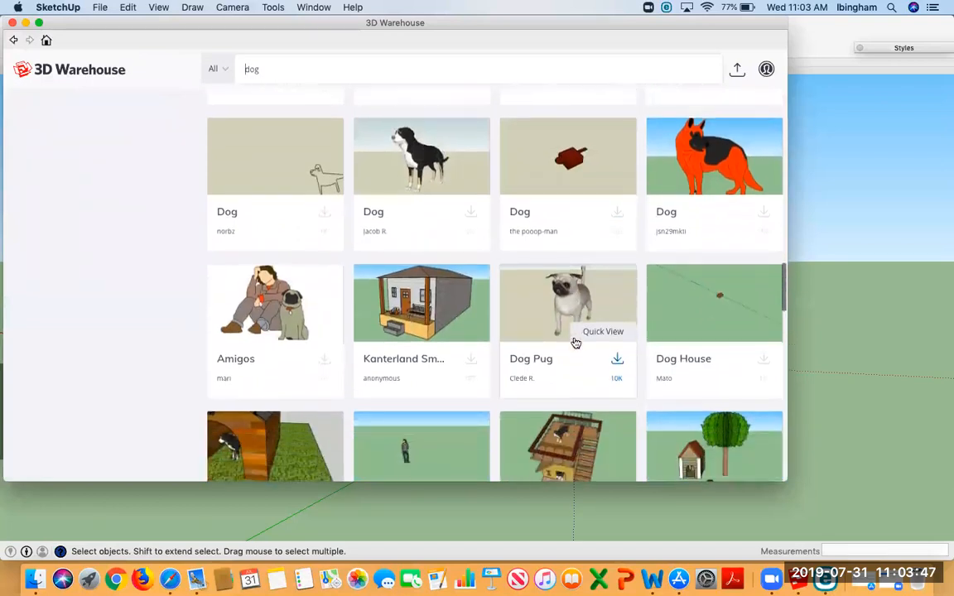
{"action": "scroll", "coordinate": [575, 342], "scroll_direction": "down", "scroll_amount": 1}
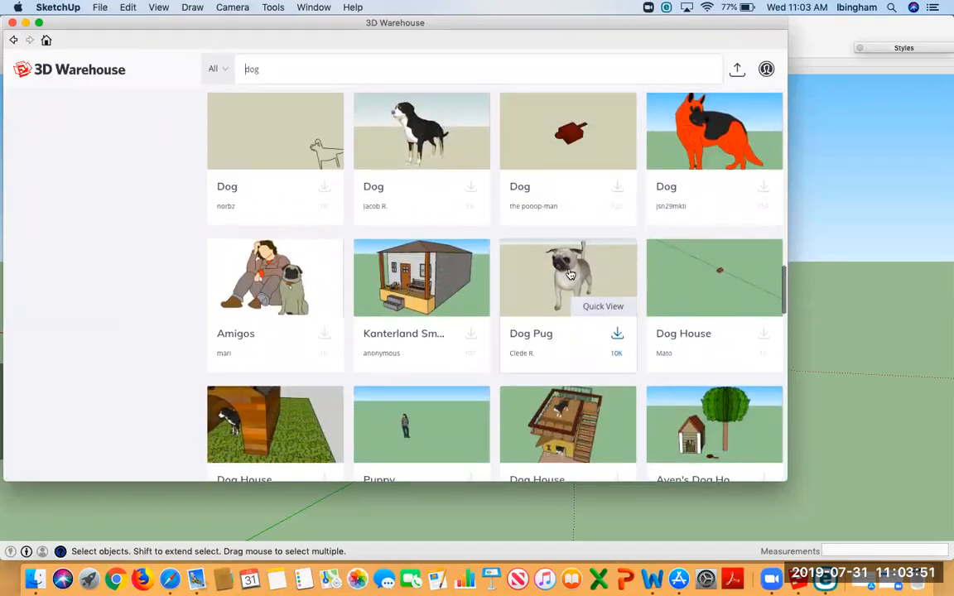
{"action": "left_click", "coordinate": [568, 274]}
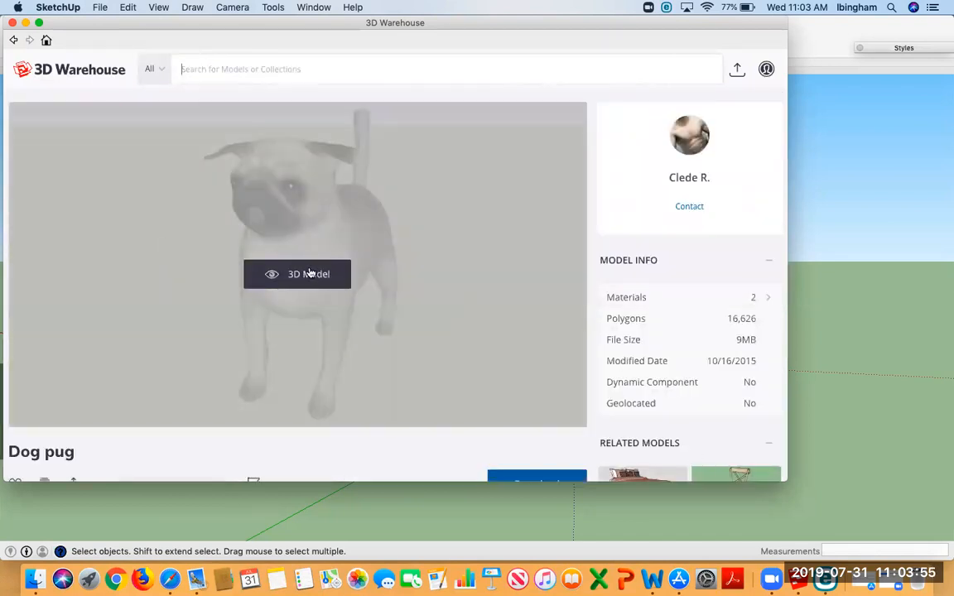
- Inspect the pug from several angles in the 3D Web Viewer in Safari and close the viewer
{"action": "left_click", "coordinate": [323, 276]}
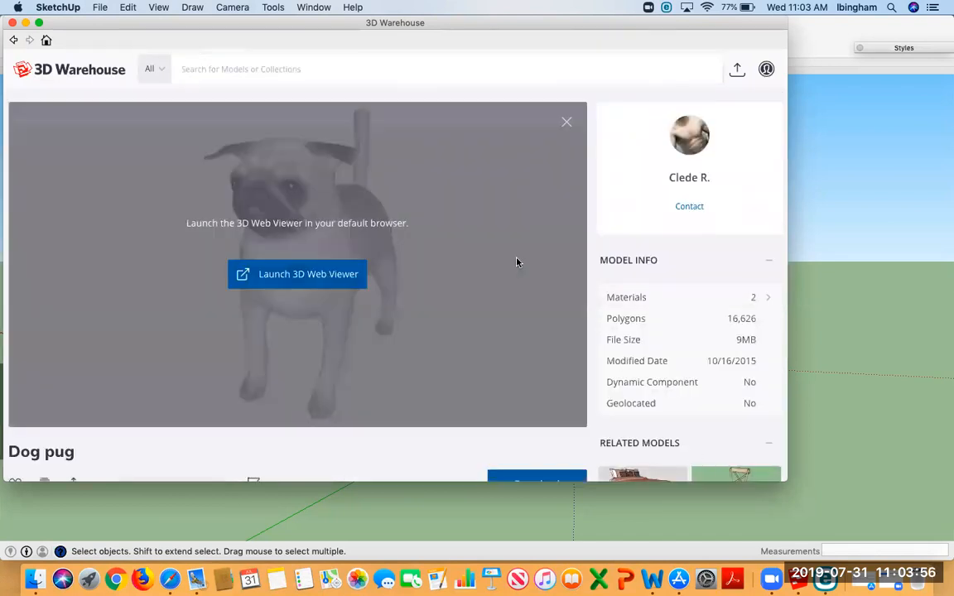
{"action": "left_click", "coordinate": [307, 278]}
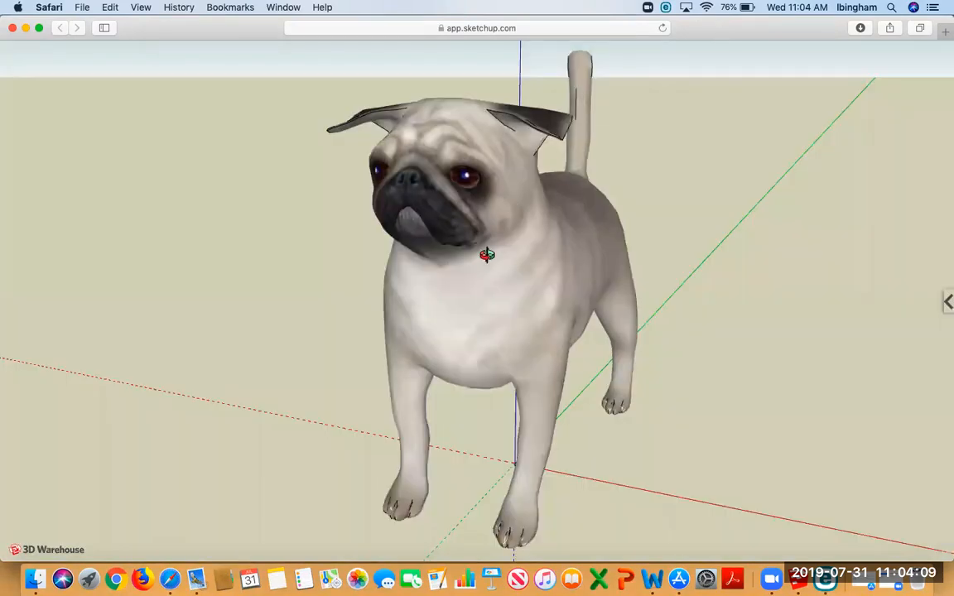
{"action": "middle_click_drag", "start_coordinate": [496, 274], "coordinate": [831, 265]}
{"action": "middle_click_drag", "start_coordinate": [375, 277], "coordinate": [275, 253]}
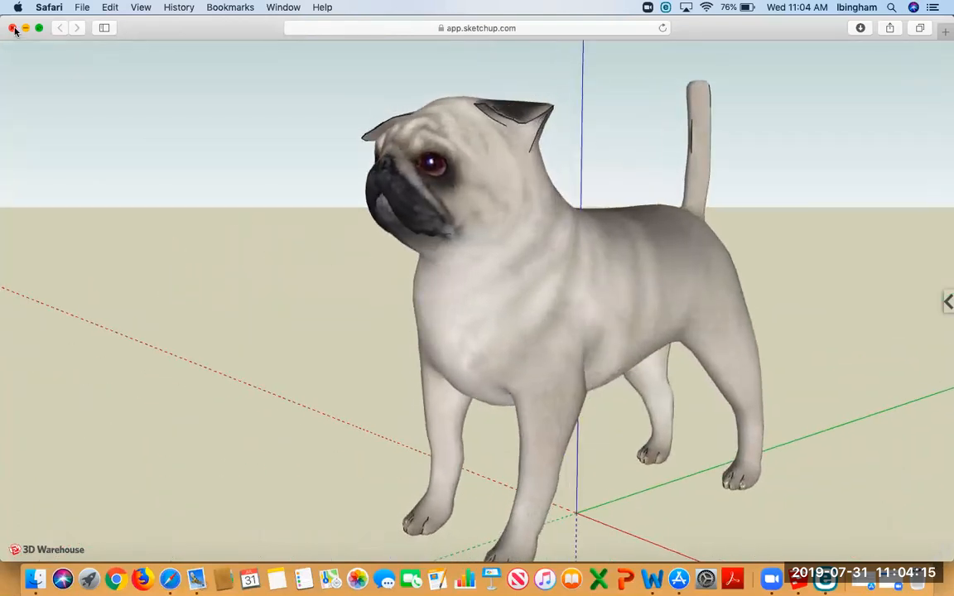
{"action": "left_click", "coordinate": [12, 28]}
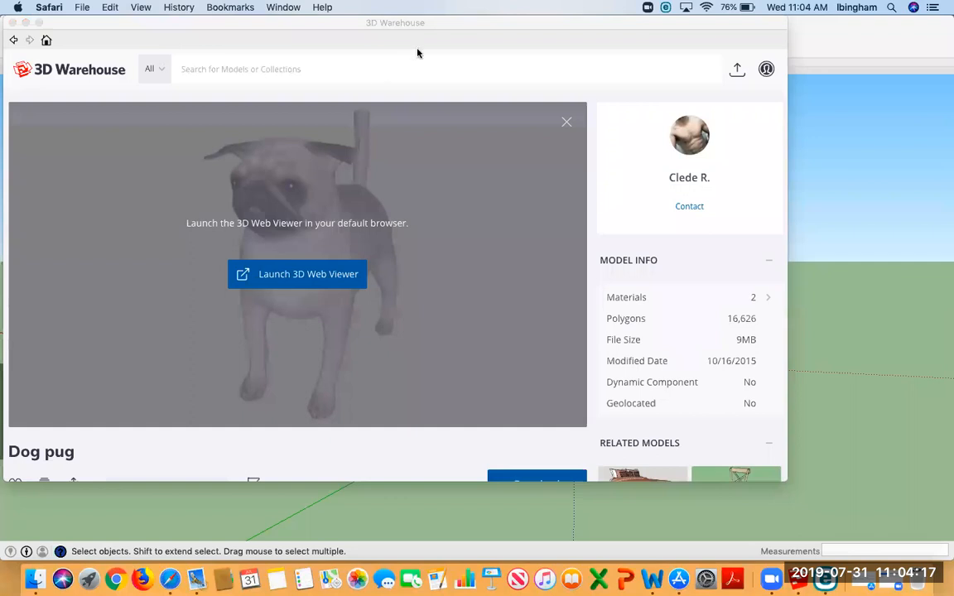
- Download the Dog pug model and load it directly into the dog house model
{"action": "left_click", "coordinate": [453, 205]}
{"action": "scroll", "coordinate": [458, 229], "scroll_direction": "down", "scroll_amount": 3}
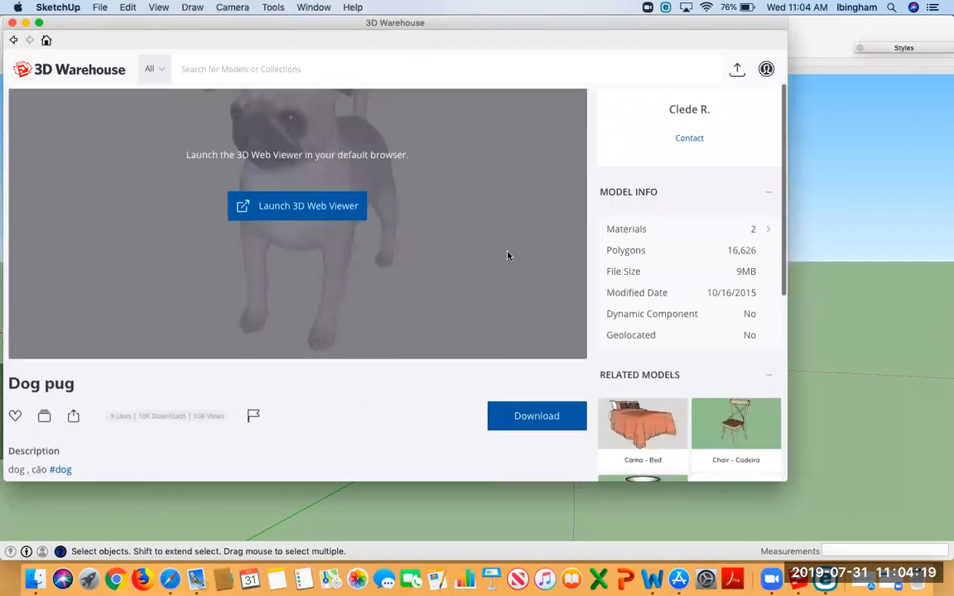
{"action": "left_click", "coordinate": [527, 418]}
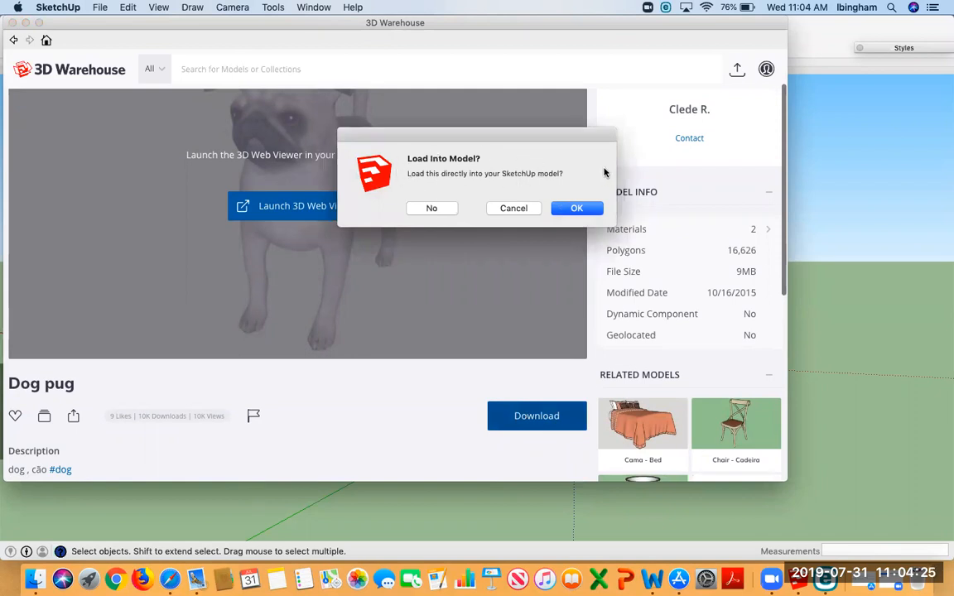
{"action": "left_click", "coordinate": [577, 208]}
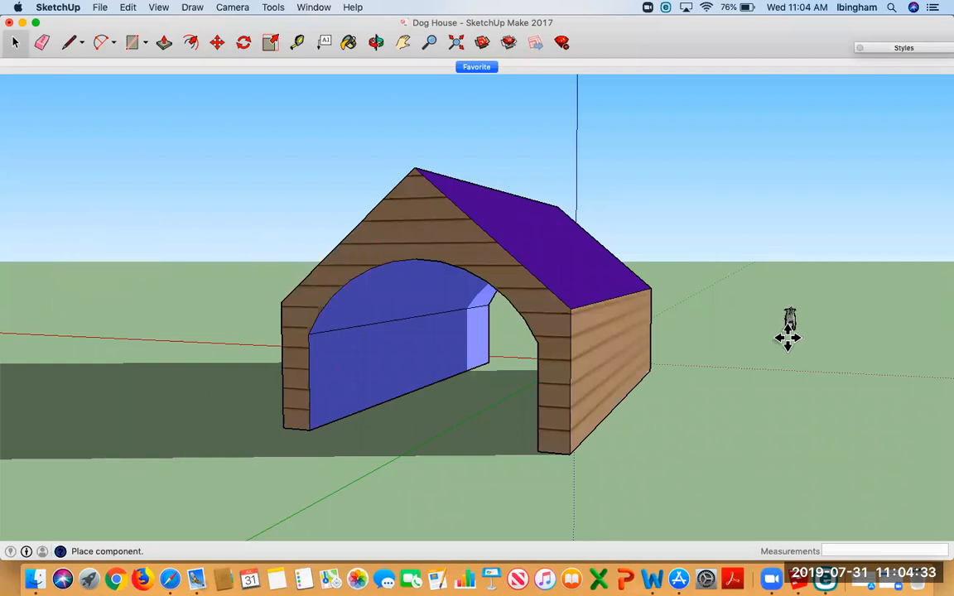
- Place the pug in front of the dog house and move it about 4' 7" toward the arched opening
{"action": "scroll", "coordinate": [157, 374], "scroll_direction": "down", "scroll_amount": 1}
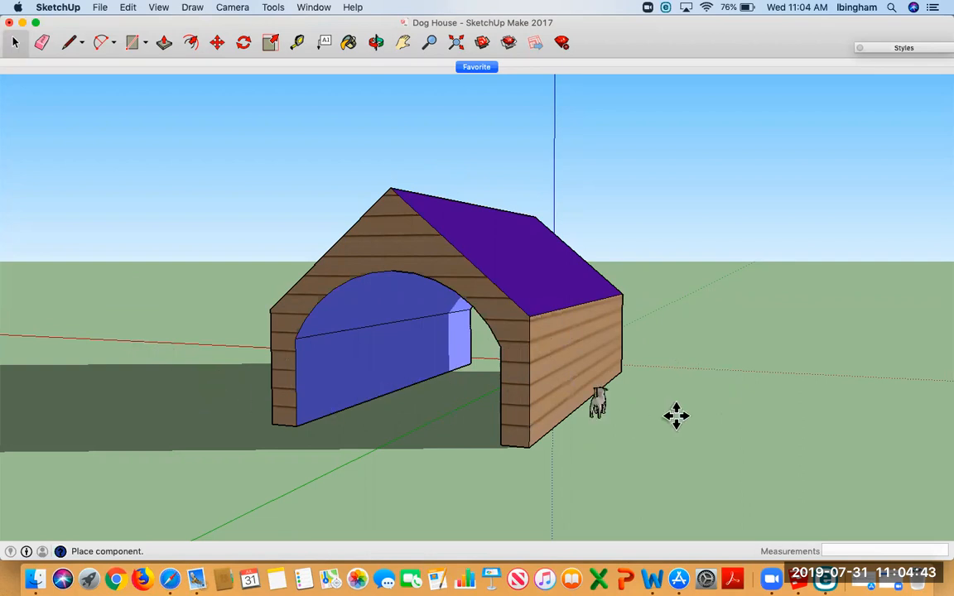
{"action": "left_click", "coordinate": [329, 455]}
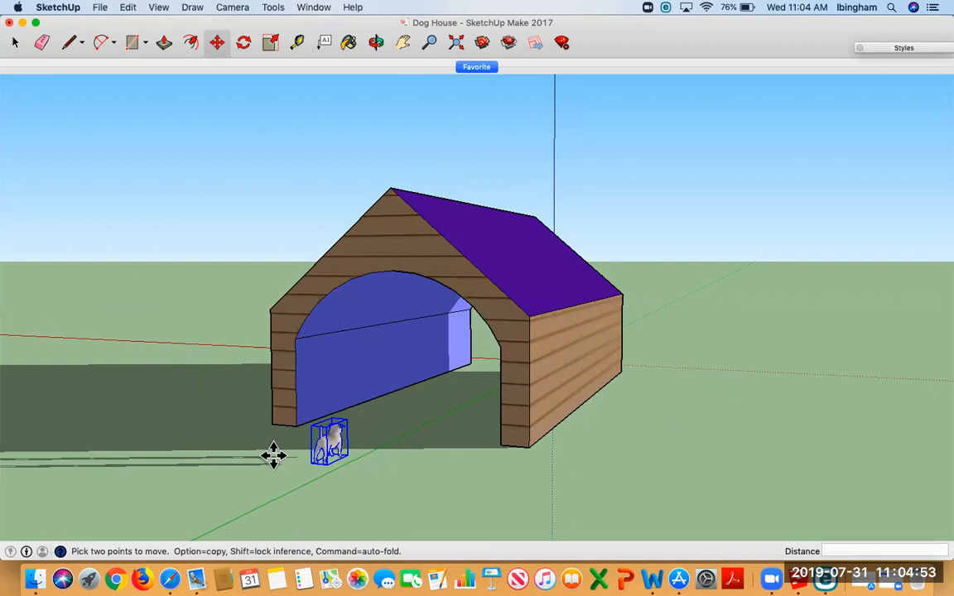
{"action": "left_click", "coordinate": [291, 448]}
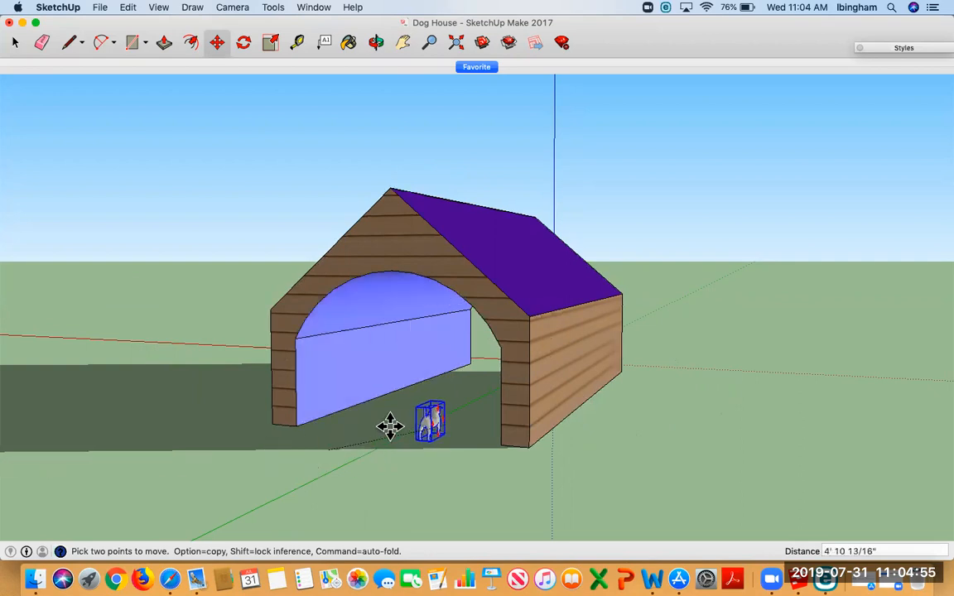
{"action": "left_click", "coordinate": [348, 384]}
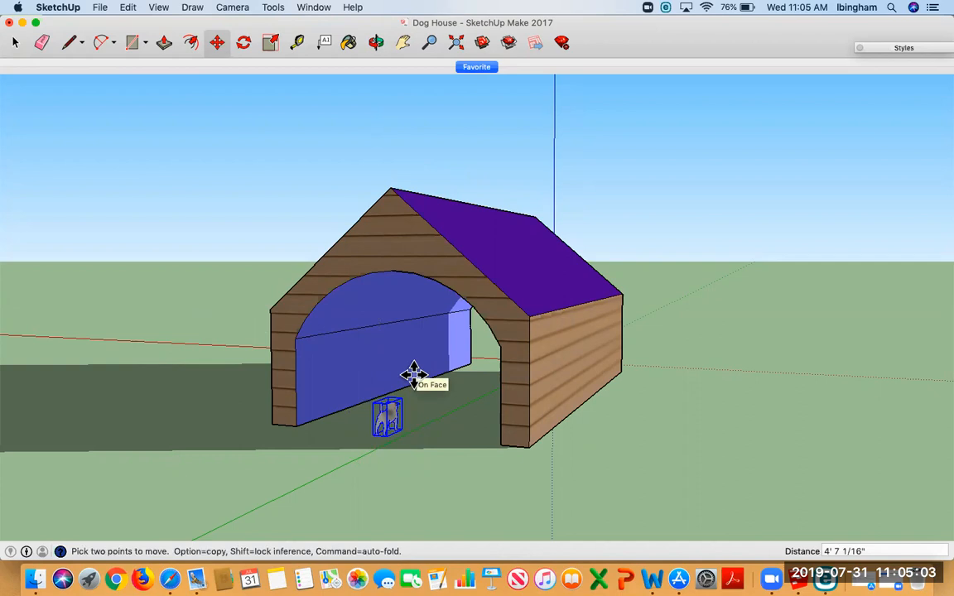
- Rotate the pug 180 degrees on the ground plane so that it faces out of the dog house
{"action": "left_click", "coordinate": [245, 45]}
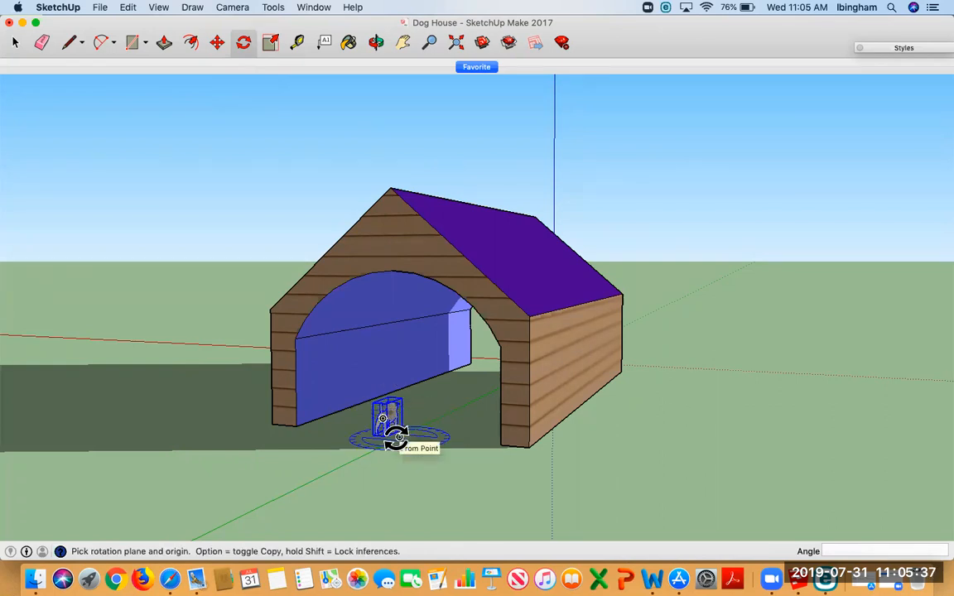
{"action": "mouse_move", "coordinate": [398, 437]}
{"action": "left_mouse_down"}
{"action": "mouse_move", "coordinate": [419, 429]}
{"action": "mouse_move", "coordinate": [400, 425]}
{"action": "left_mouse_up"}
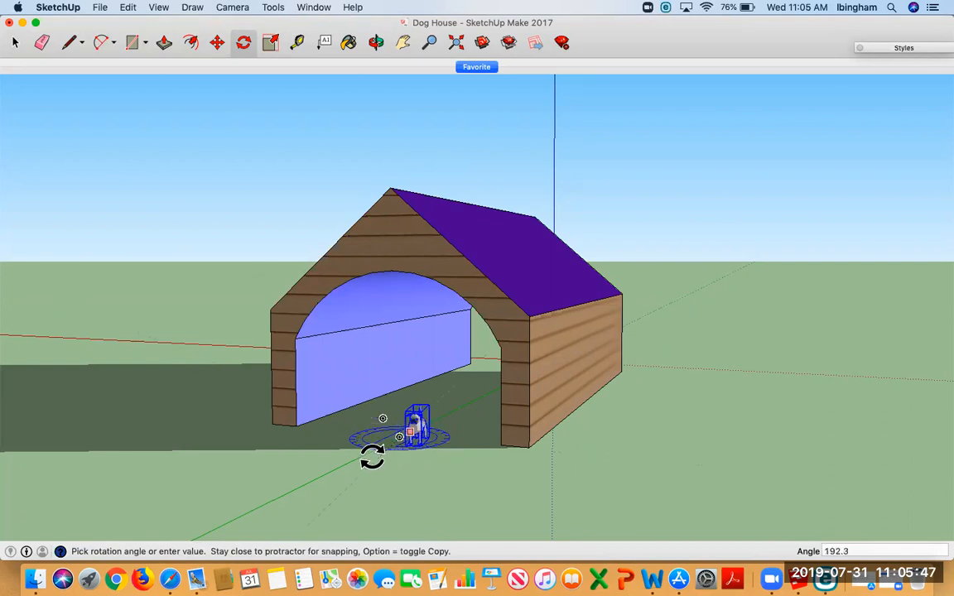
{"action": "left_click", "coordinate": [364, 456]}
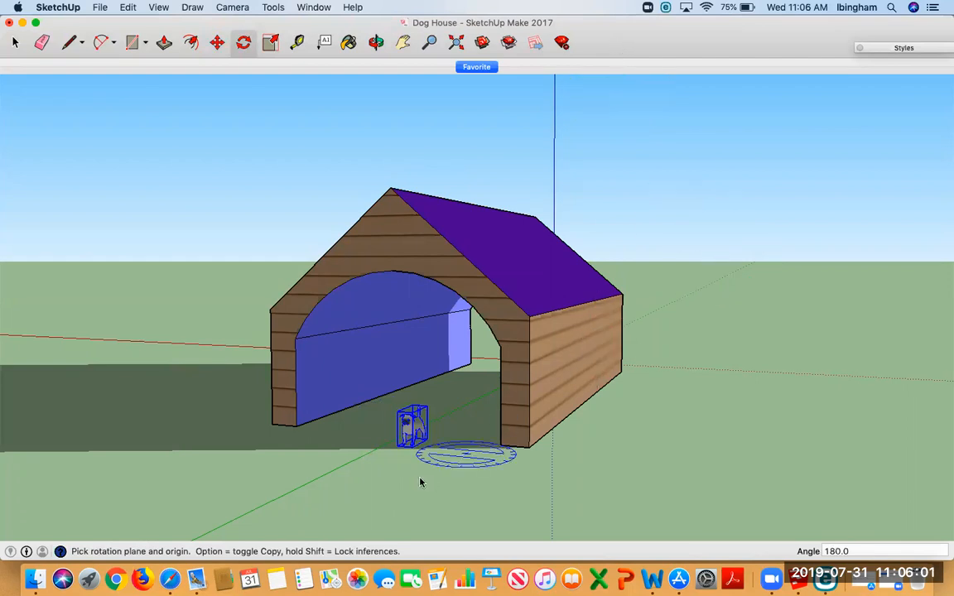
{"action": "left_click", "coordinate": [408, 423]}
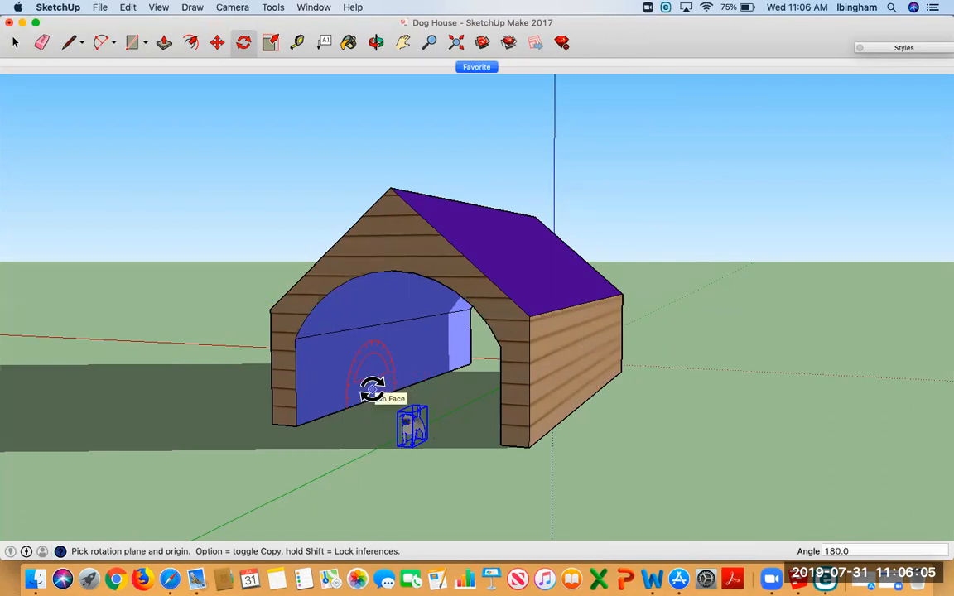
- Scale the pug up uniformly from a corner by a factor of about 3.32
{"action": "left_click", "coordinate": [275, 46]}
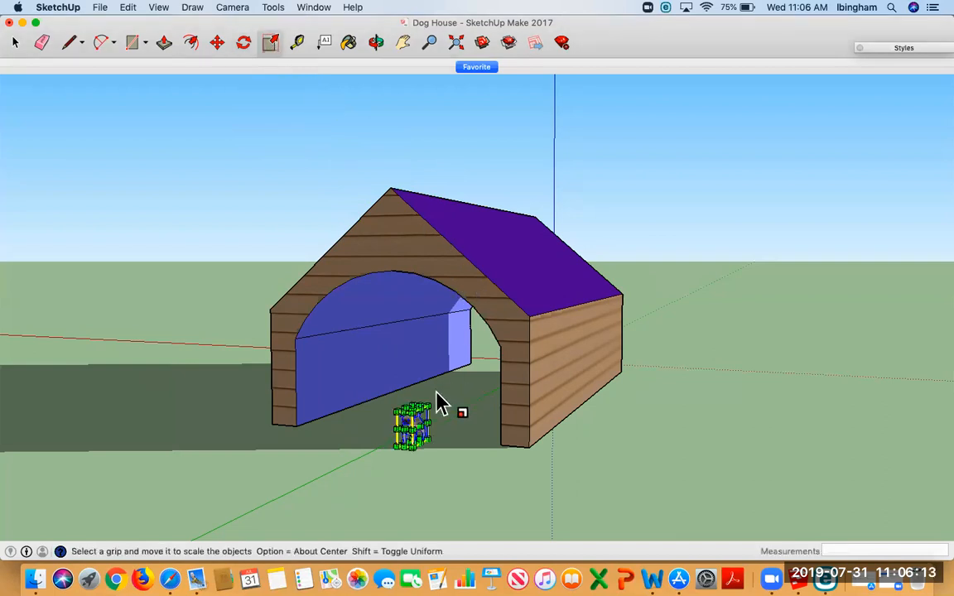
{"action": "scroll", "coordinate": [426, 398], "scroll_direction": "down", "scroll_amount": 1}
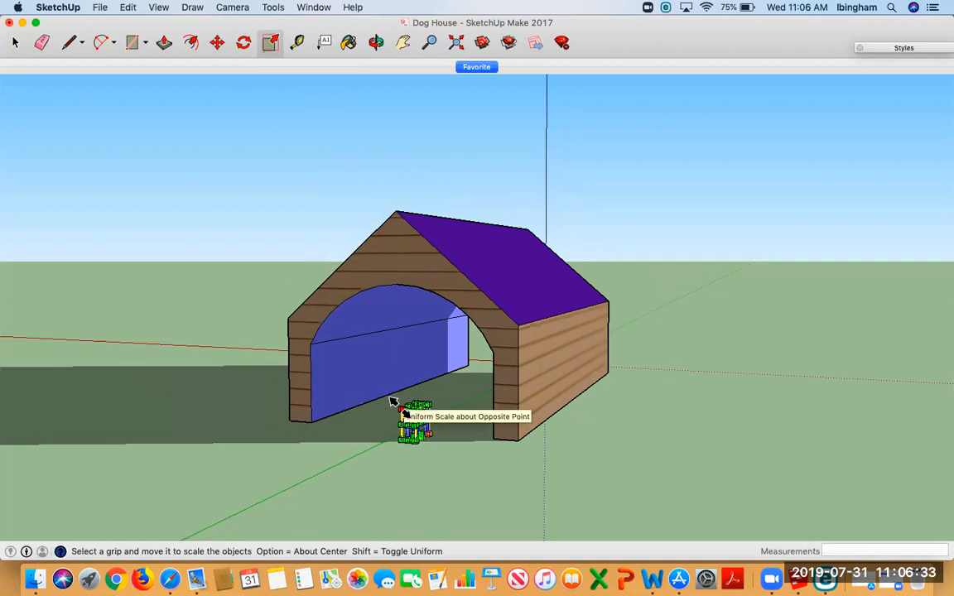
{"action": "left_click_drag", "start_coordinate": [393, 403], "coordinate": [316, 348]}
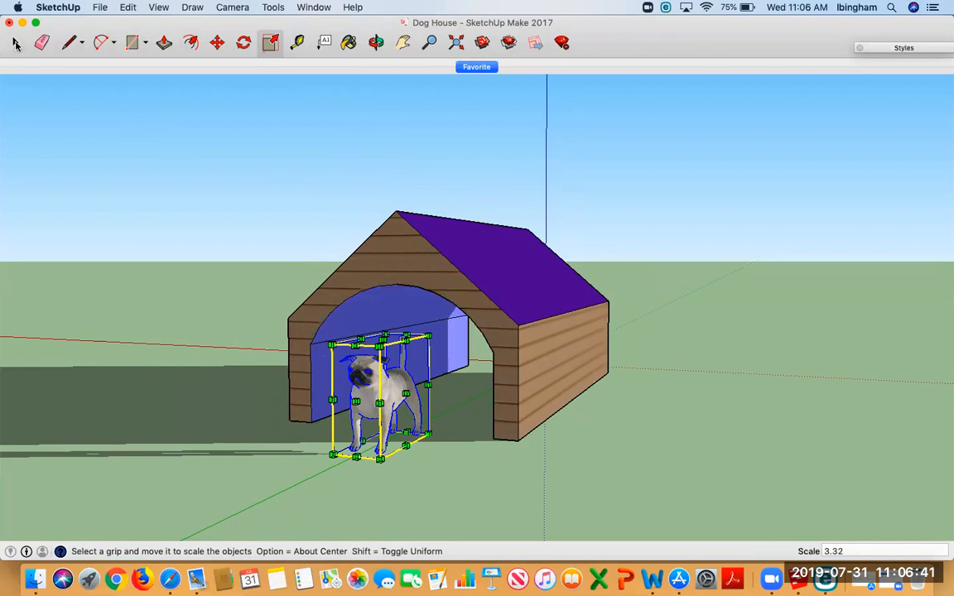
{"action": "left_click", "coordinate": [15, 43]}
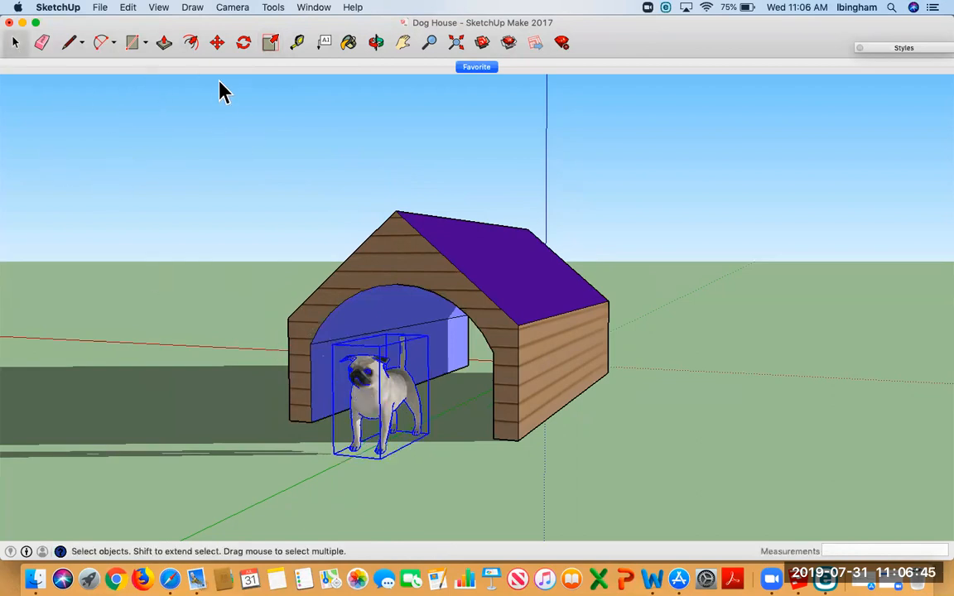
- Move the enlarged pug about 3' 7" back into the dog house's arched doorway
{"action": "left_click", "coordinate": [216, 43]}
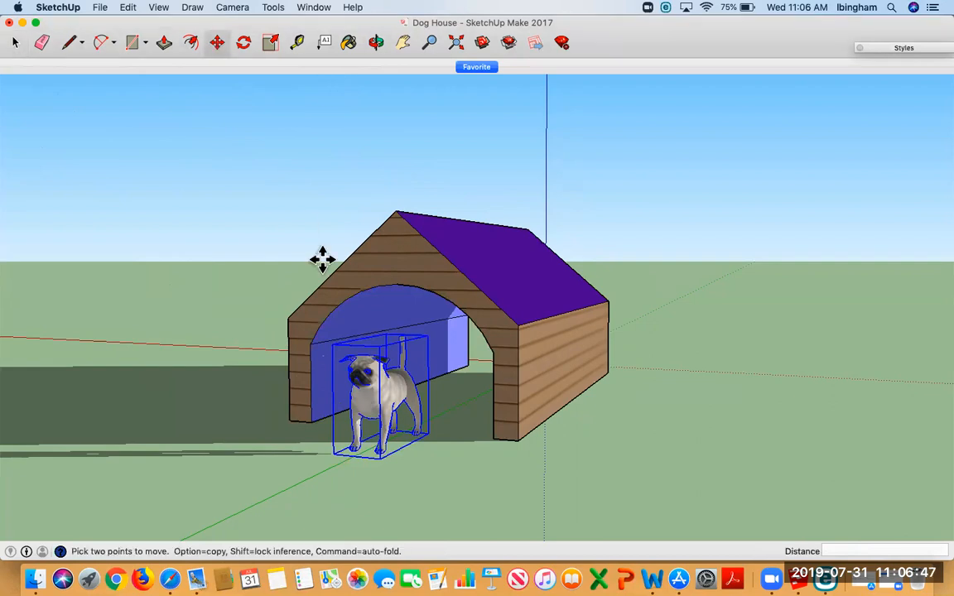
{"action": "left_click", "coordinate": [366, 379]}
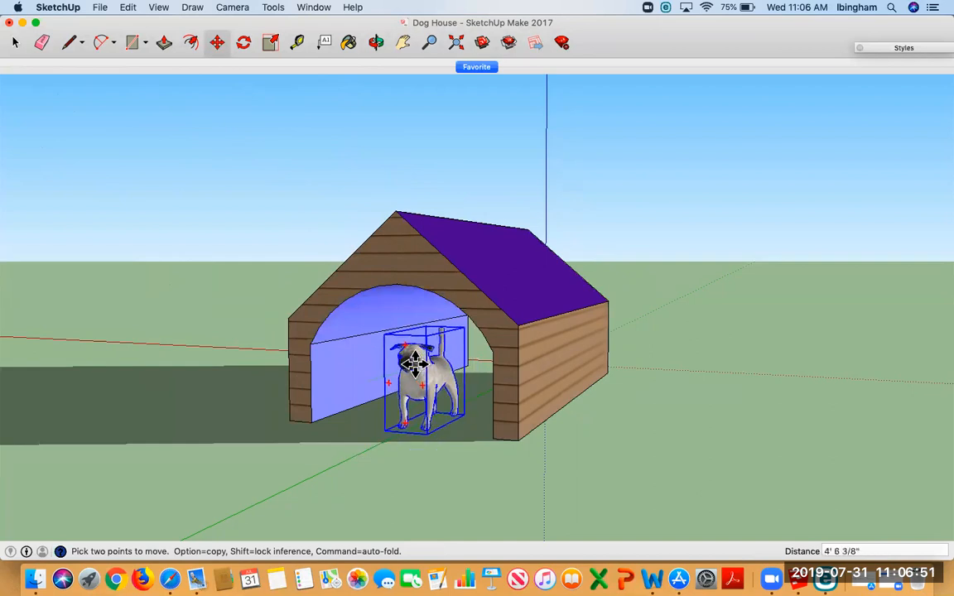
{"action": "left_click", "coordinate": [404, 358]}
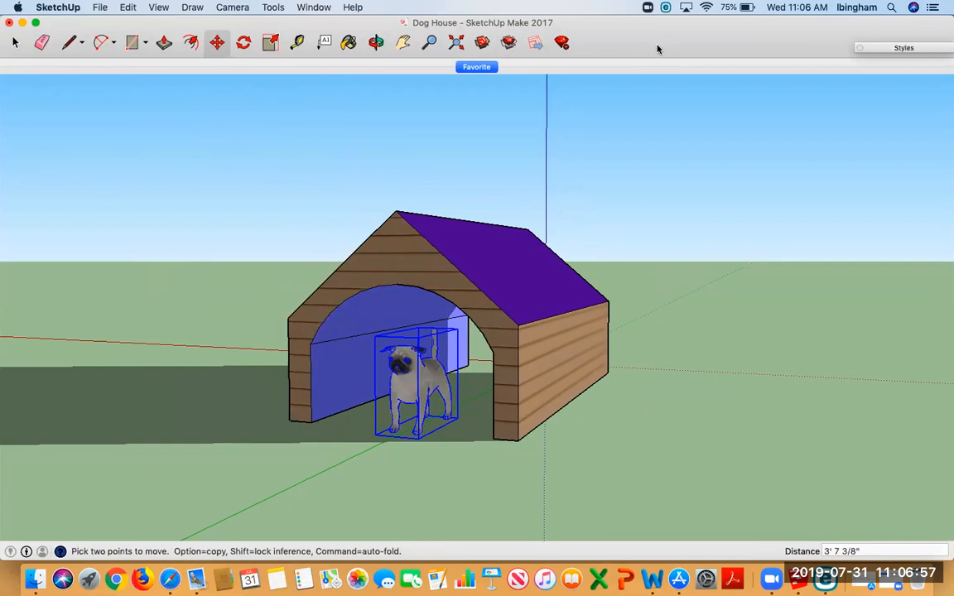
- Open 3D Warehouse and search it for "tree"
{"action": "left_click", "coordinate": [314, 8]}
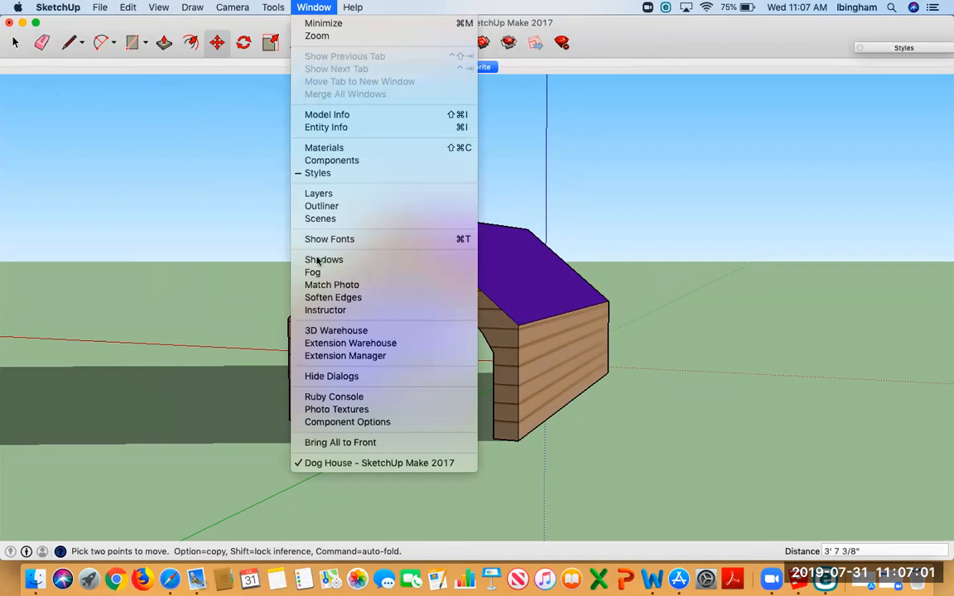
{"action": "left_click", "coordinate": [354, 331]}
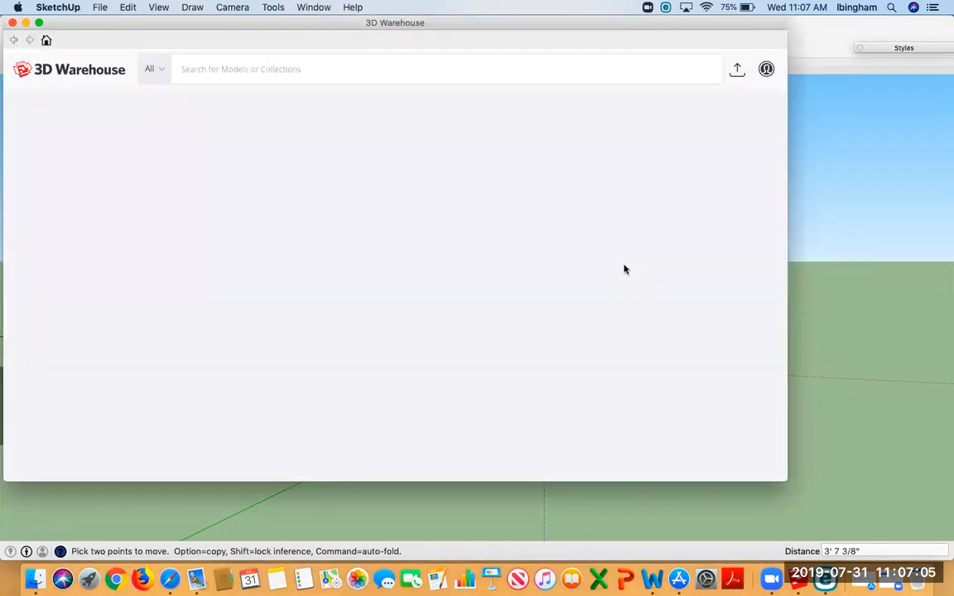
{"action": "type", "text": "tree"}
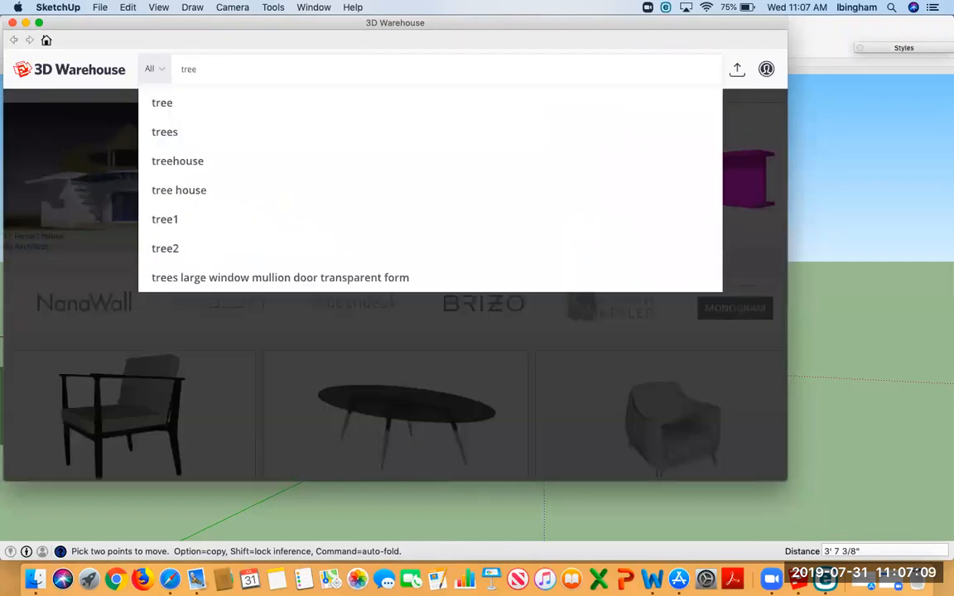
{"action": "key", "text": "Return"}
- Download the single leafy green tree from the search results directly into the dog house model
{"action": "scroll", "coordinate": [539, 299], "scroll_direction": "down", "scroll_amount": 2}
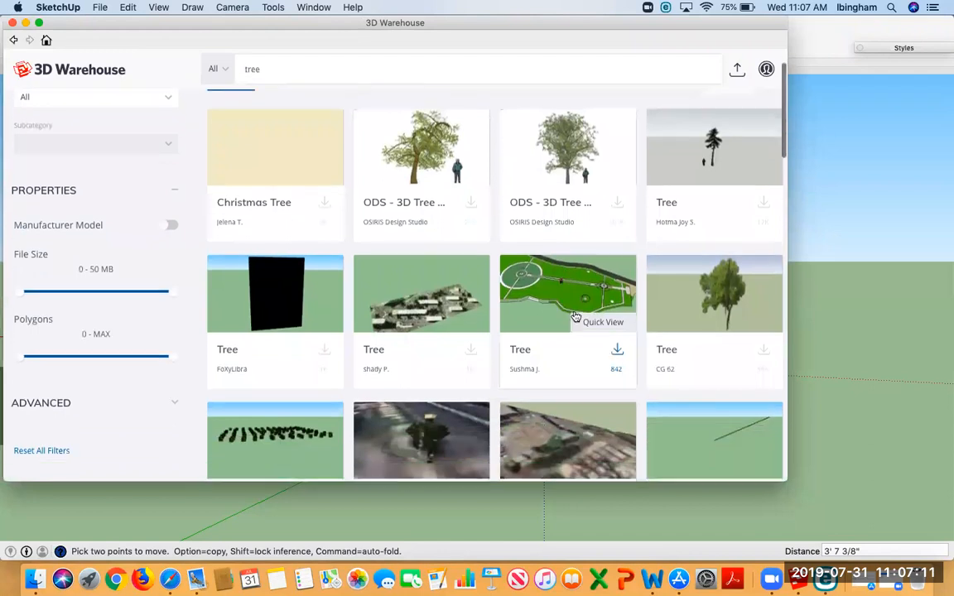
{"action": "left_click", "coordinate": [539, 299]}
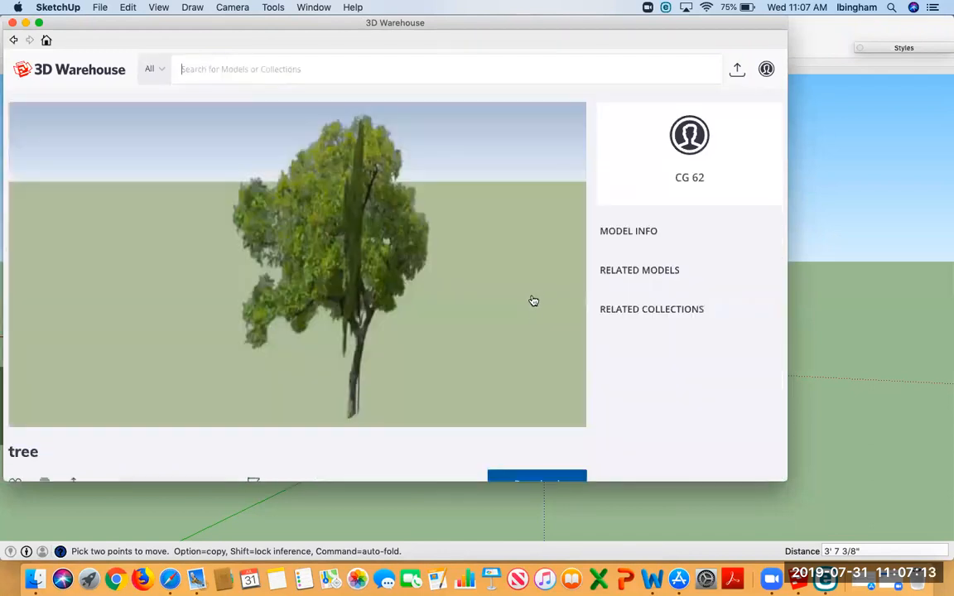
{"action": "scroll", "coordinate": [532, 337], "scroll_direction": "down", "scroll_amount": 3}
{"action": "left_click", "coordinate": [534, 392]}
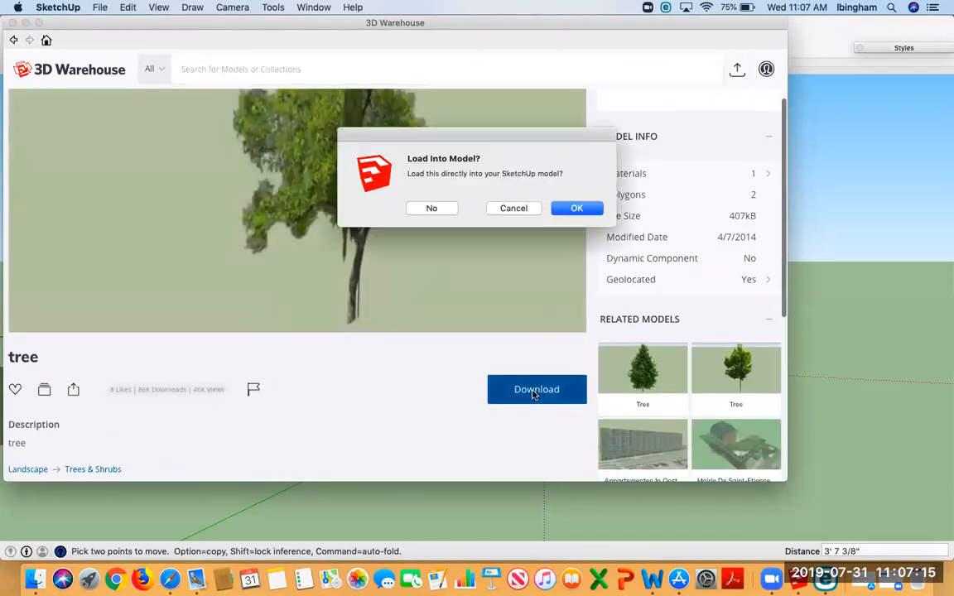
{"action": "left_click", "coordinate": [573, 207]}
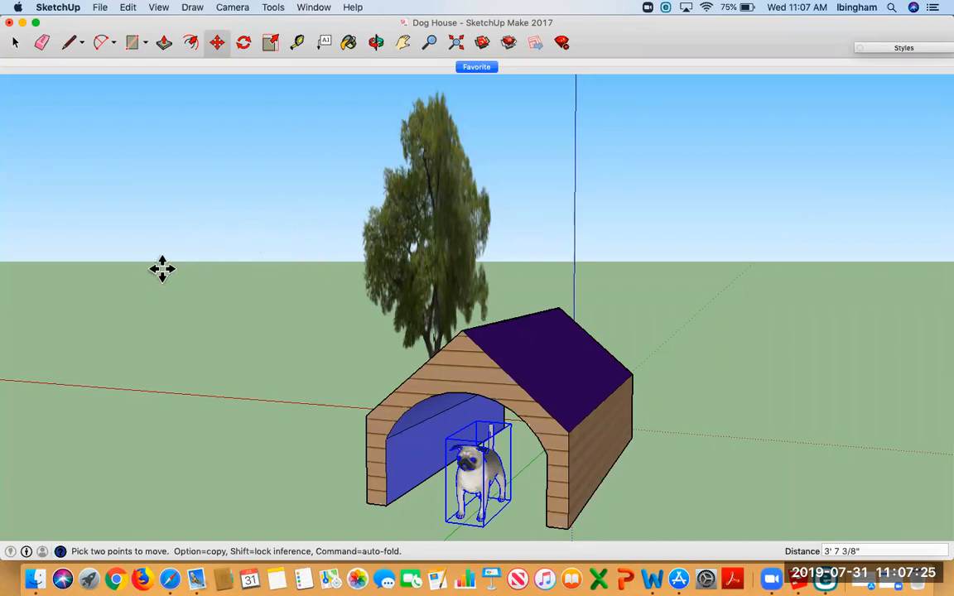
- Move the pug out of the doorway to the open ground beside the dog house
{"action": "left_click", "coordinate": [313, 250]}
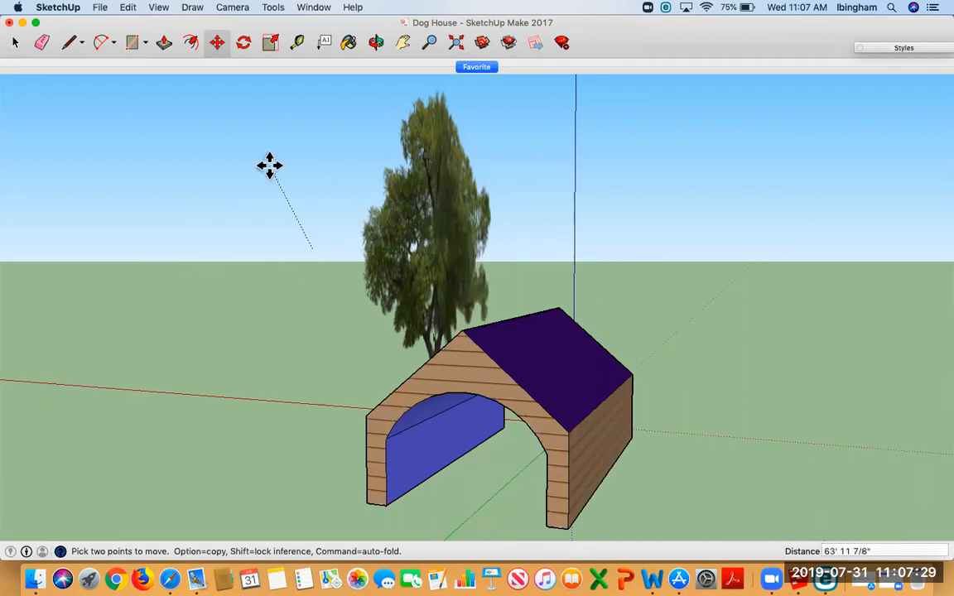
{"action": "left_click", "coordinate": [192, 225]}
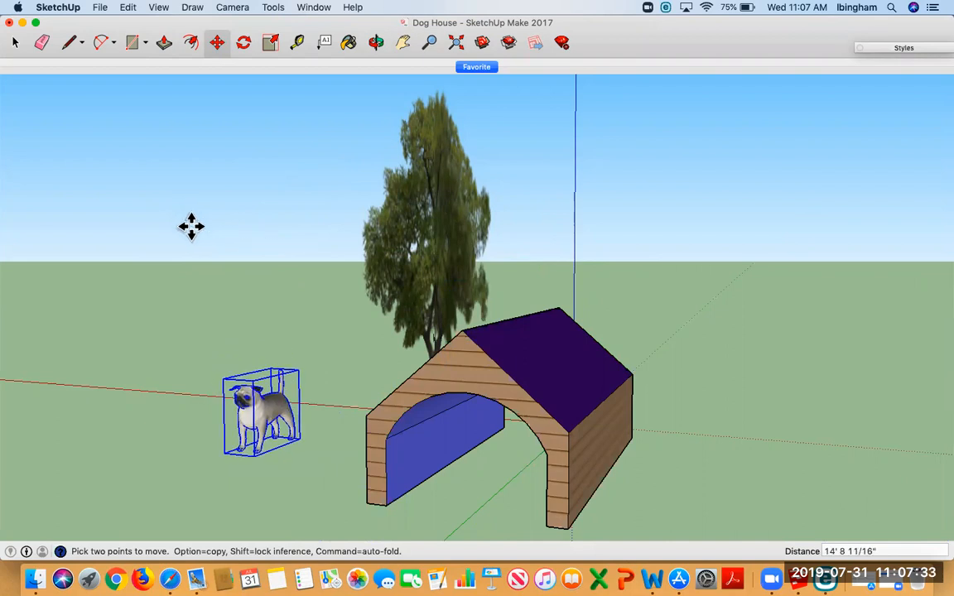
{"action": "scroll", "coordinate": [221, 253], "scroll_direction": "down", "scroll_amount": 1}
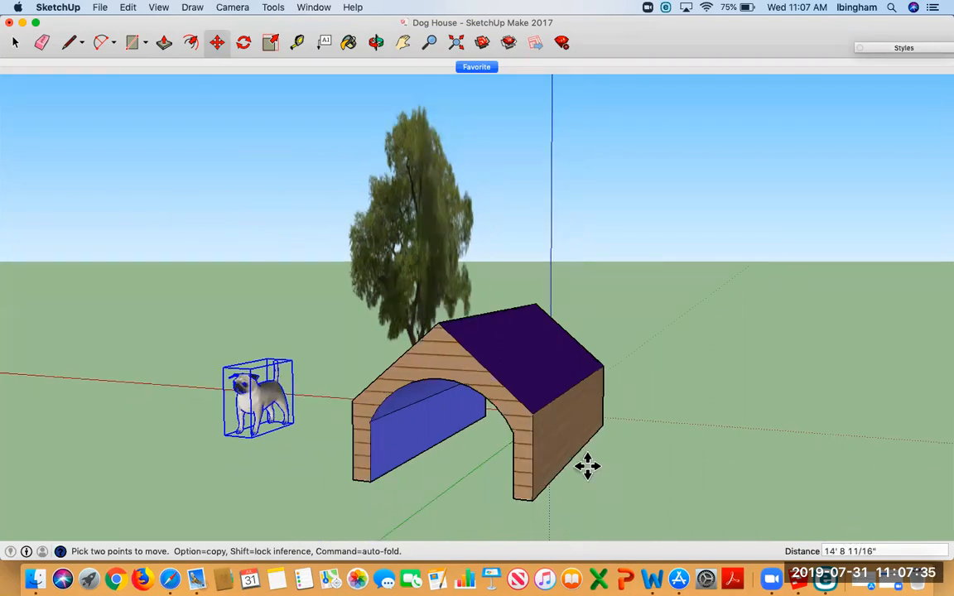
{"action": "left_click", "coordinate": [447, 283]}
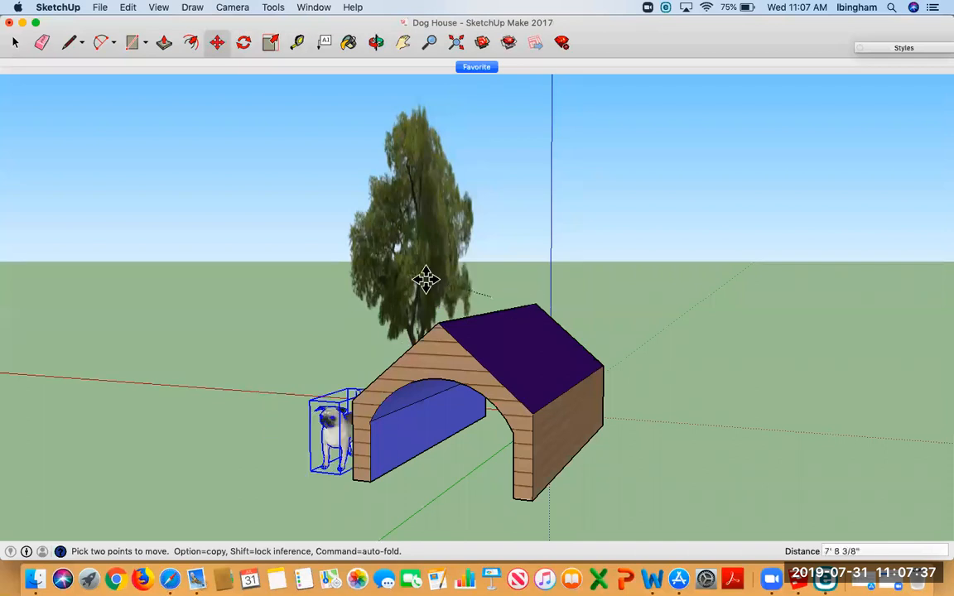
{"action": "key", "text": "Escape"}
- Move the tree from behind the dog house to the open ground between the house and the pug
{"action": "left_click", "coordinate": [15, 41]}
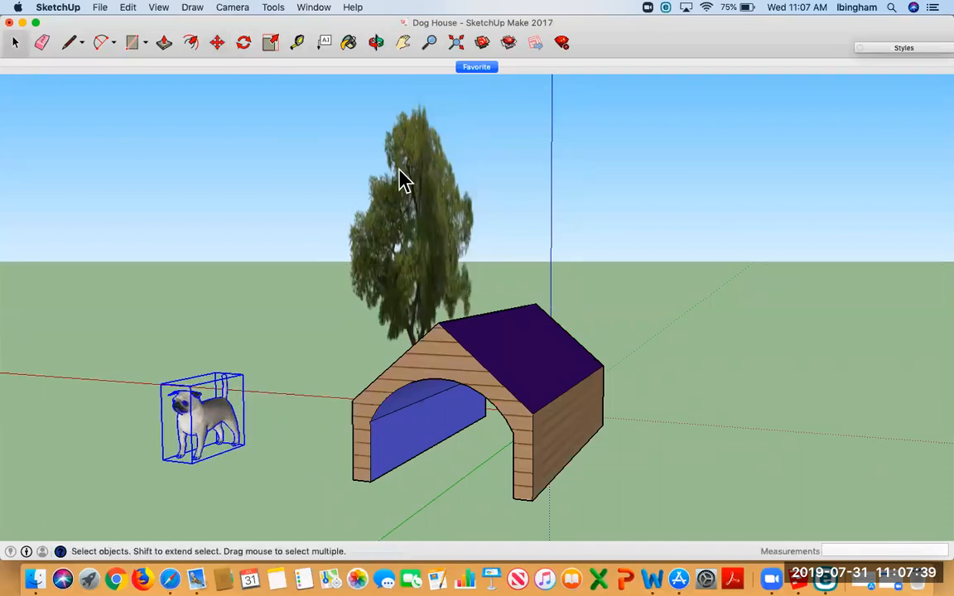
{"action": "left_click", "coordinate": [400, 181]}
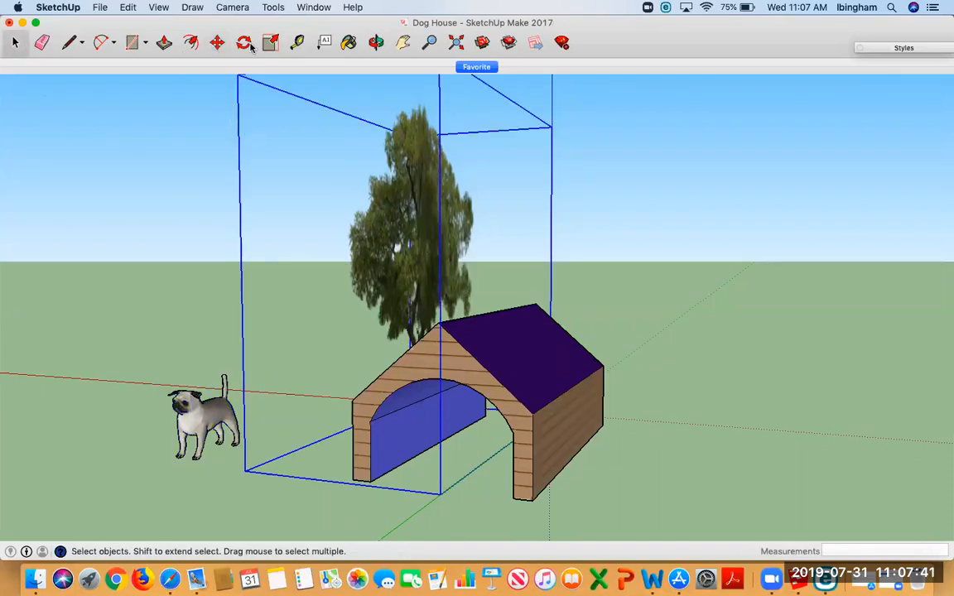
{"action": "key", "text": "m"}
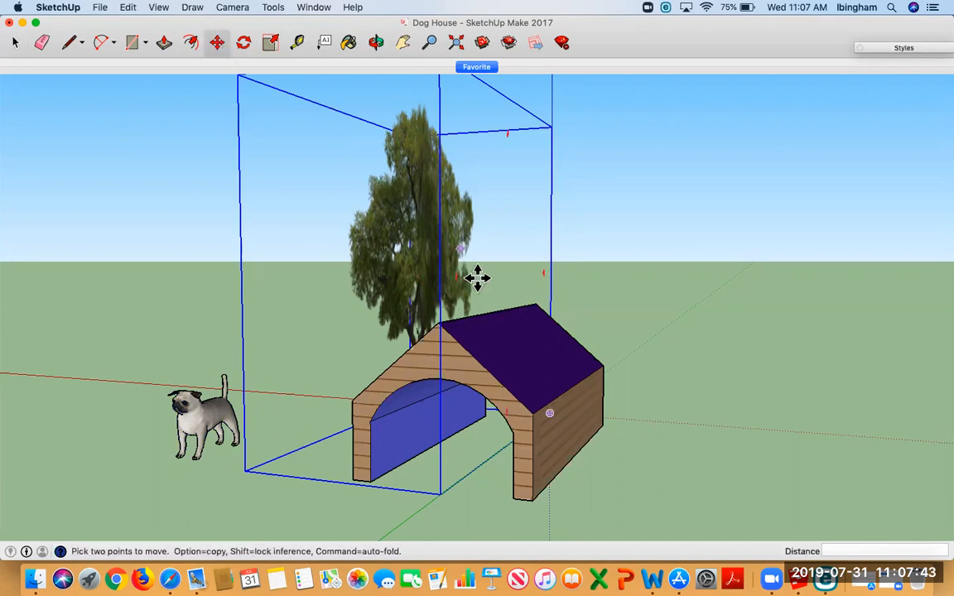
{"action": "left_click", "coordinate": [428, 245]}
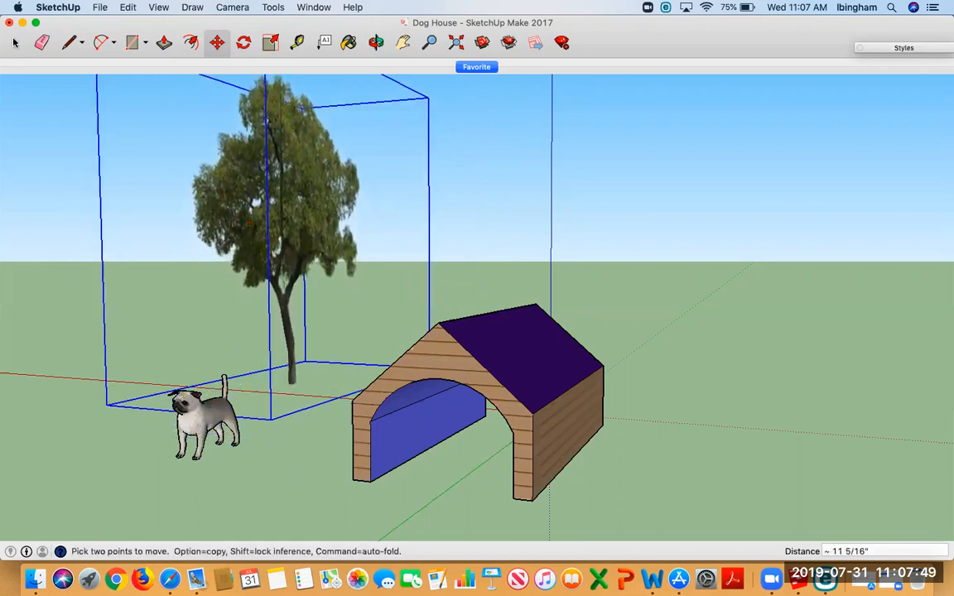
- Move the pug about 16' back into the dog house's arched doorway
{"action": "left_click", "coordinate": [14, 42]}
{"action": "left_click", "coordinate": [195, 416]}
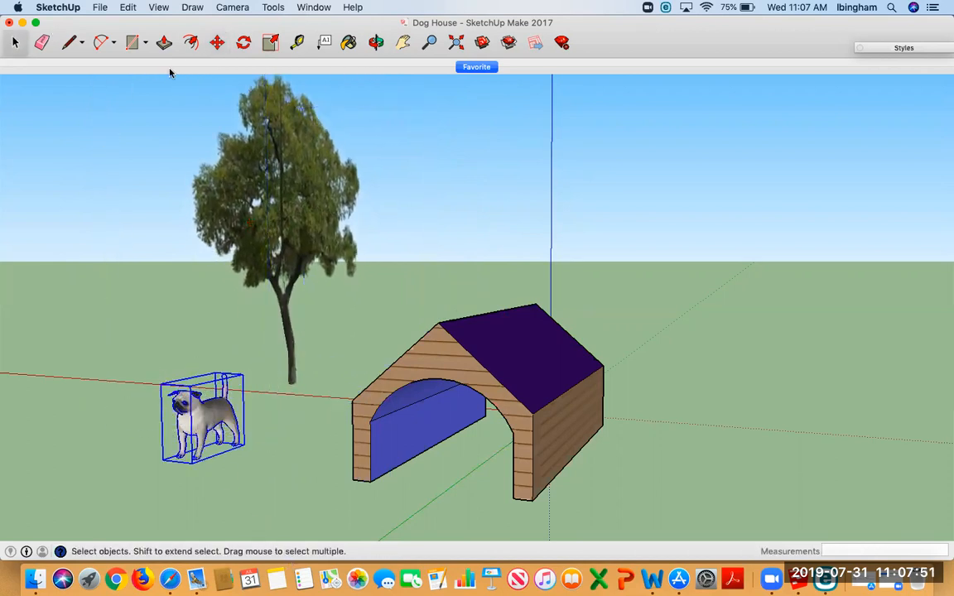
{"action": "left_click", "coordinate": [216, 42]}
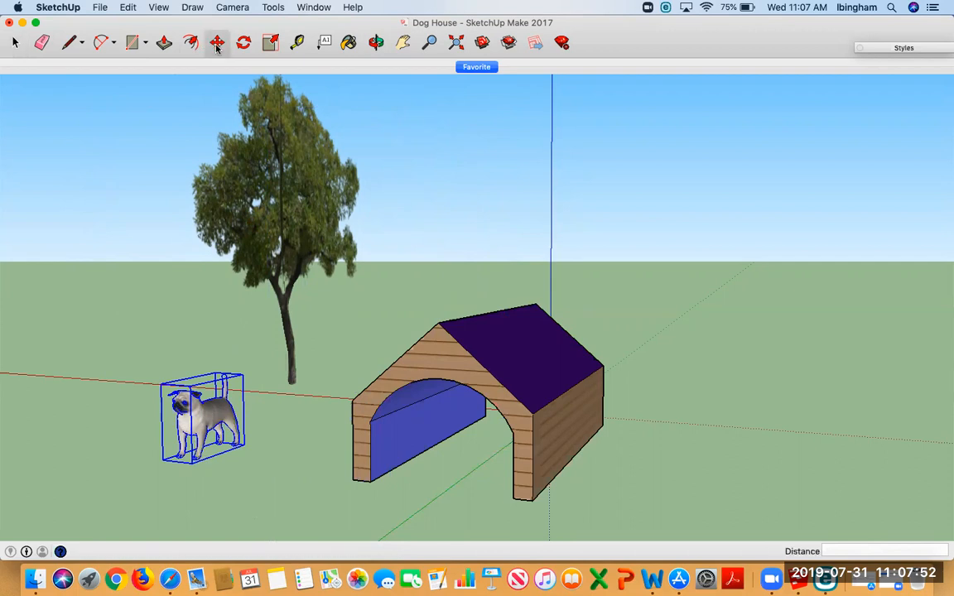
{"action": "left_click", "coordinate": [249, 437]}
{"action": "left_click", "coordinate": [423, 463]}
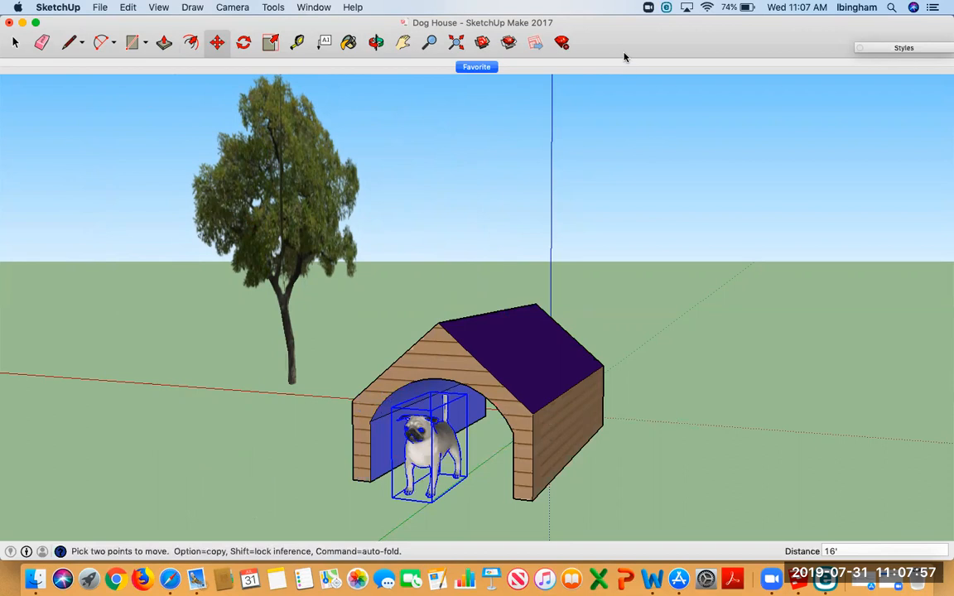